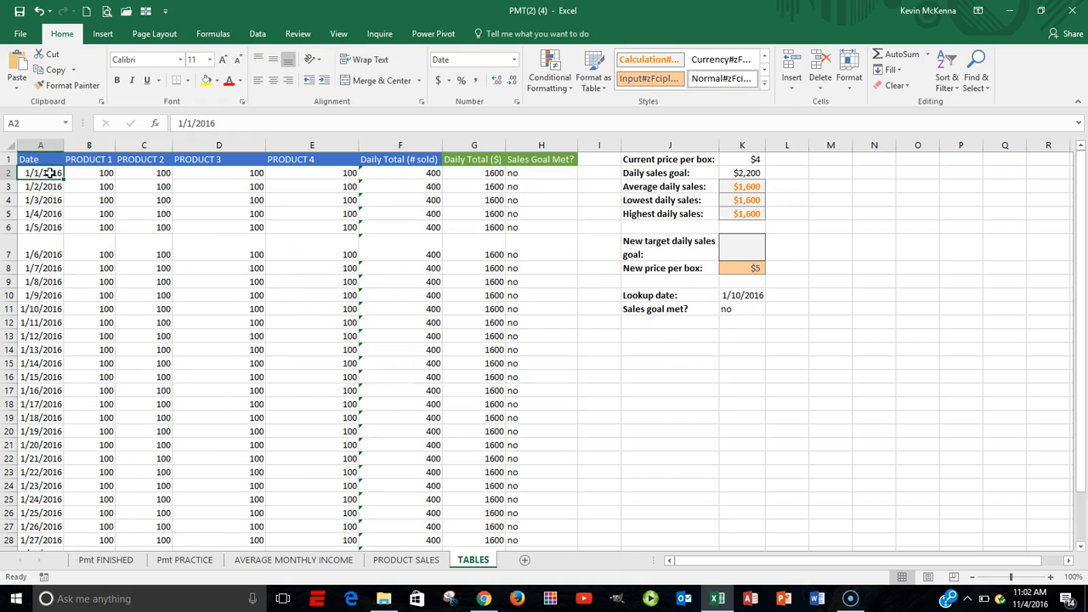
left_click(49, 175)
left_click(43, 173)
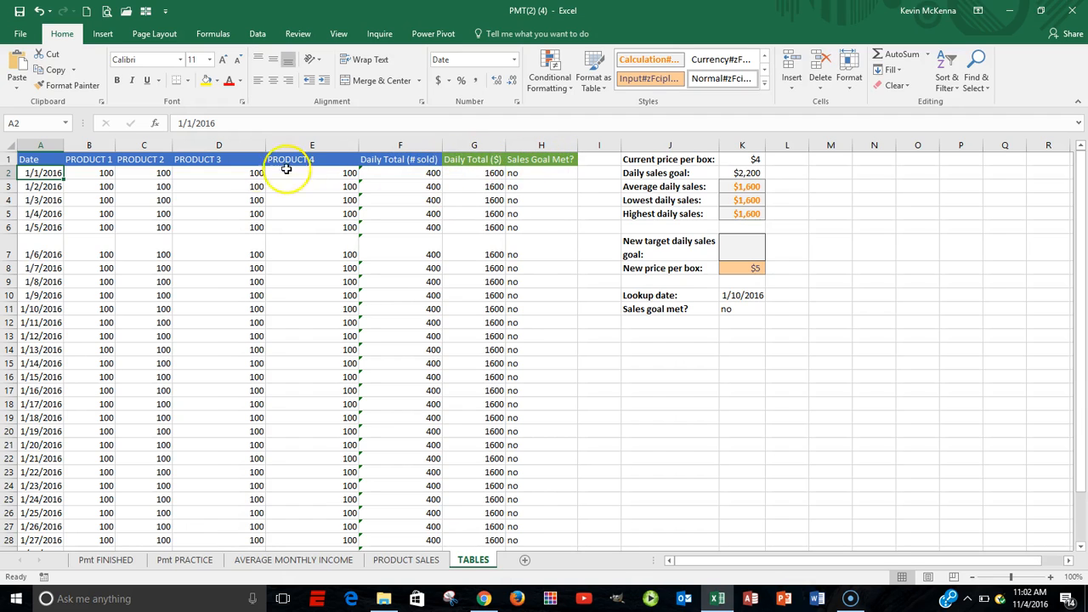
left_click(103, 37)
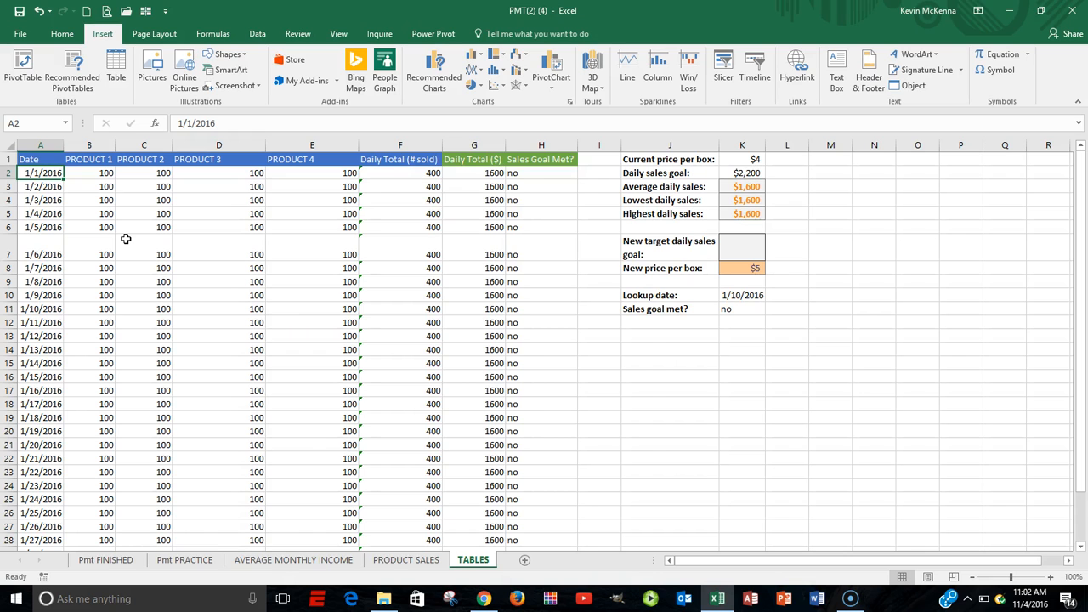
key("ctrl+t")
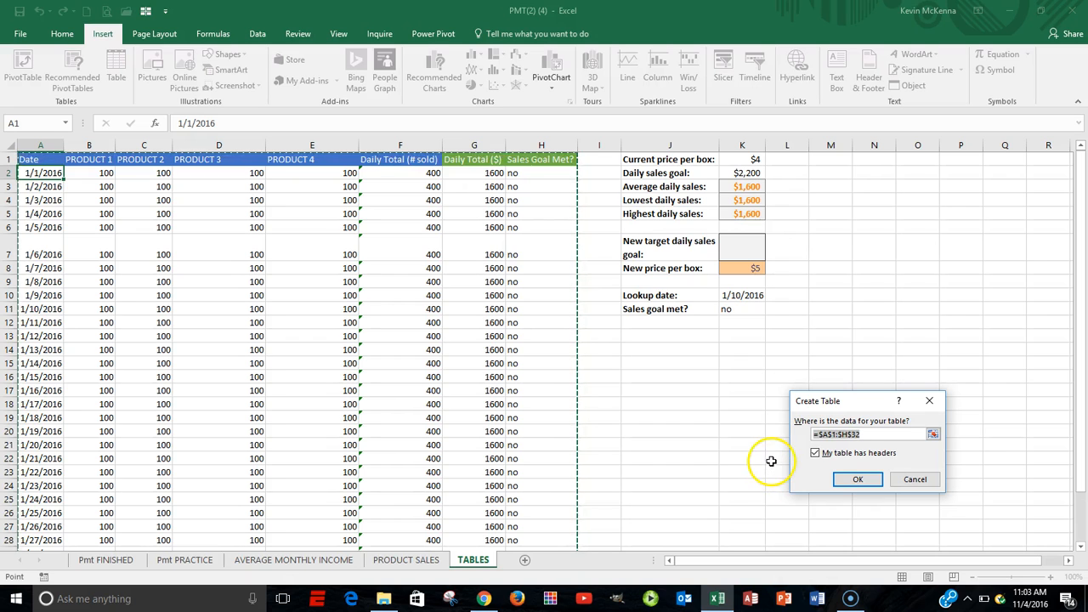
left_click(919, 480)
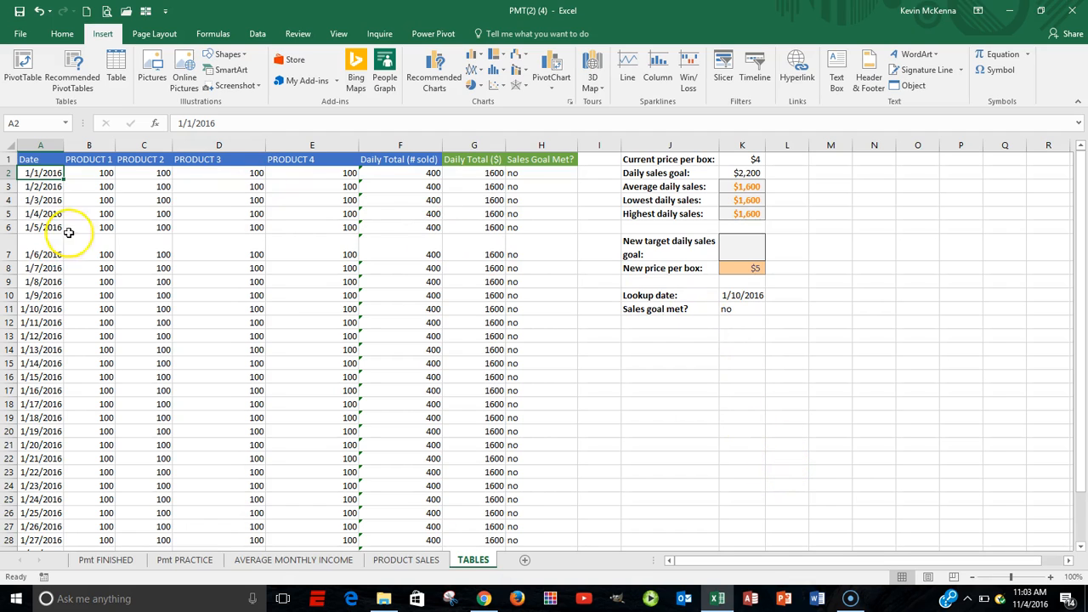
Format the sales data in A1:H32 as a table with headers, using the light blue banded style from the Light group
left_click(51, 175)
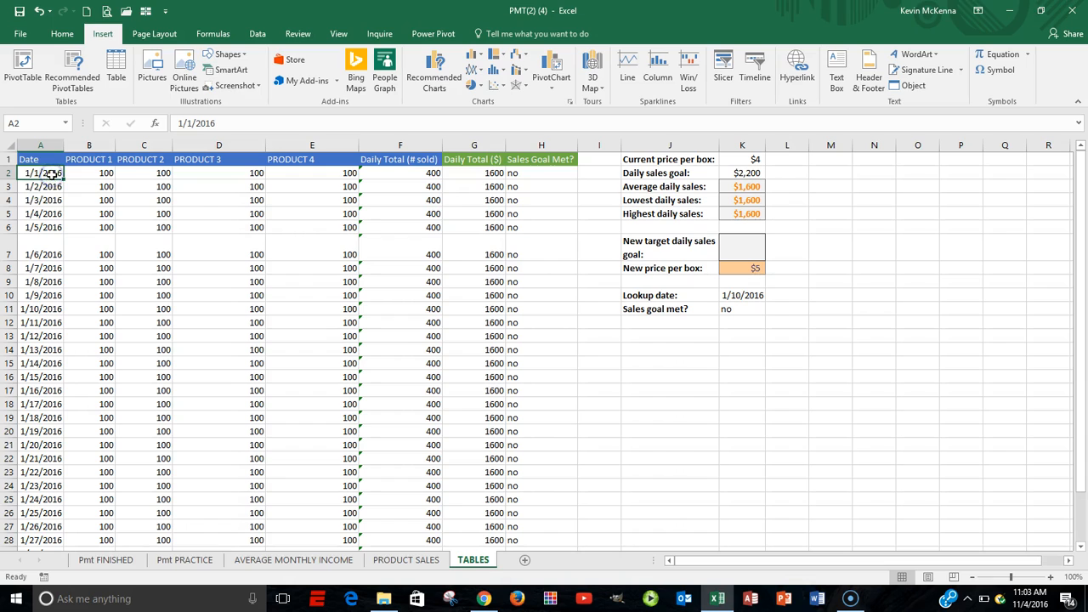
left_click(62, 35)
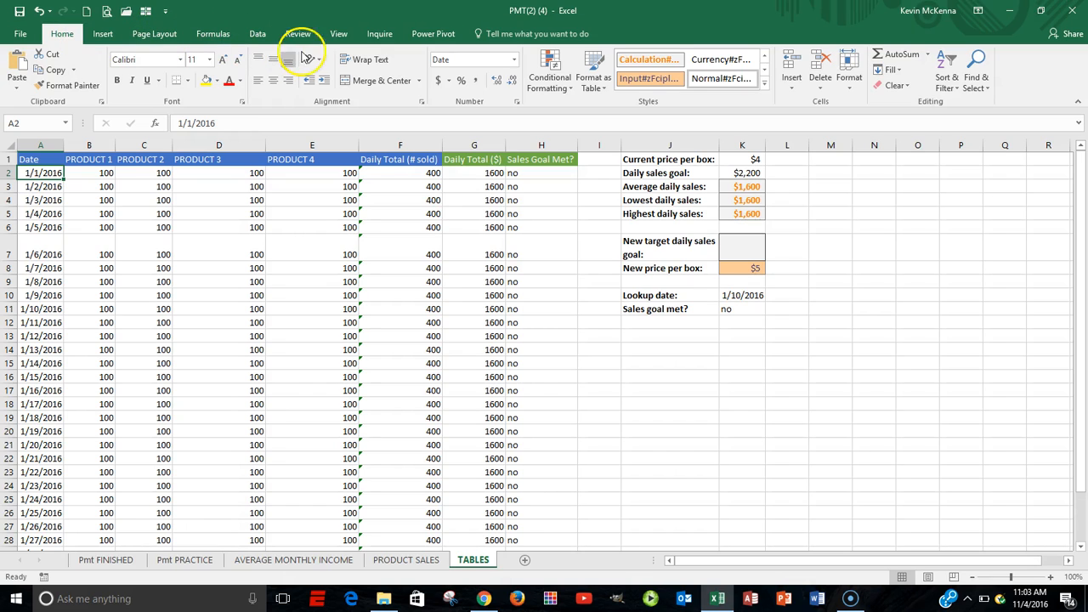
left_click(606, 90)
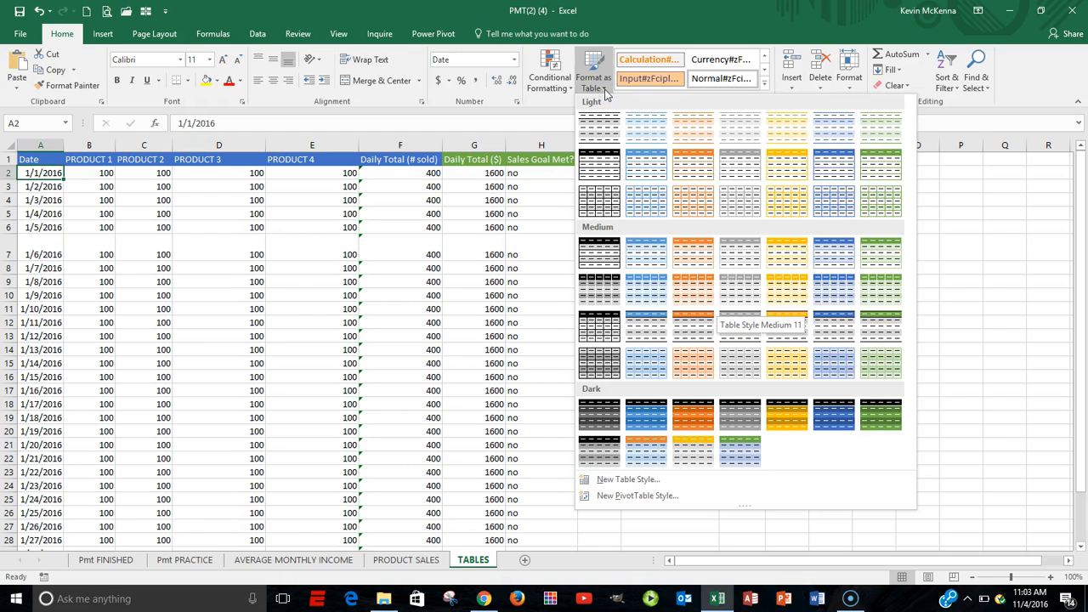
left_click(641, 127)
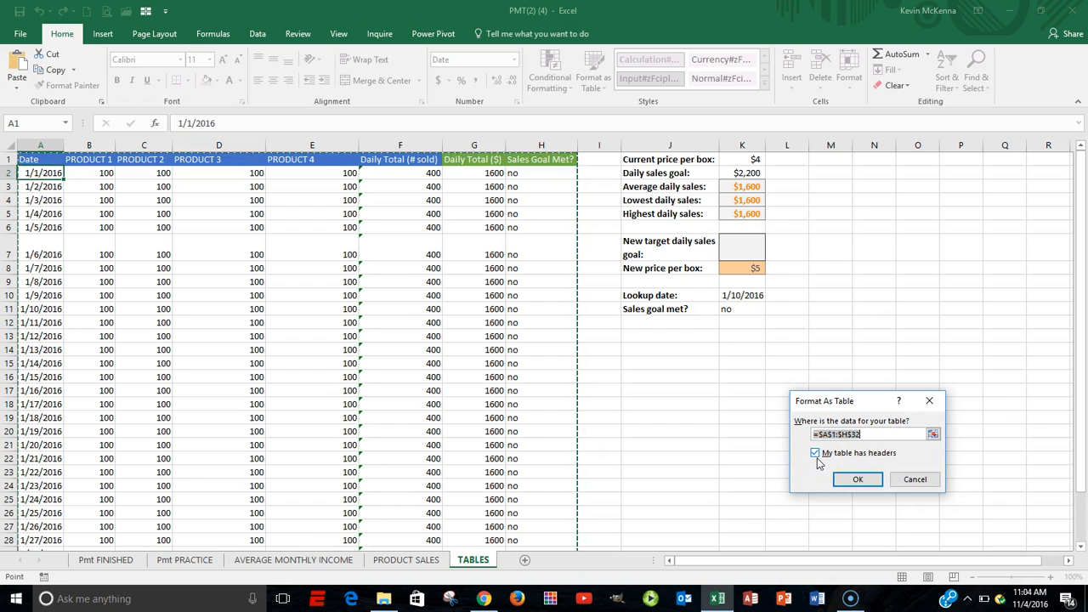
left_click(858, 480)
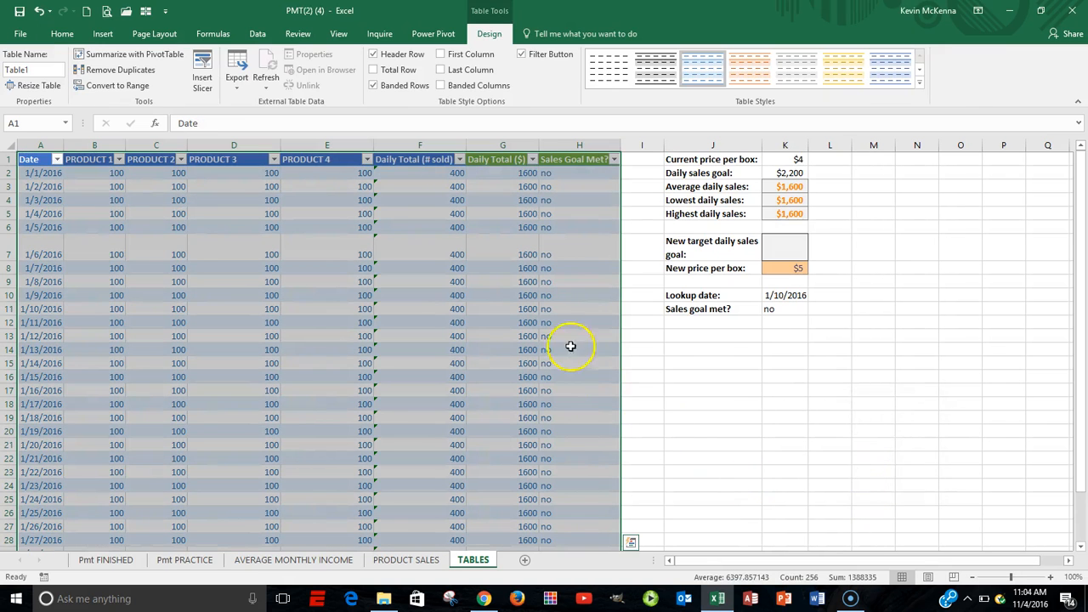
left_click(494, 295)
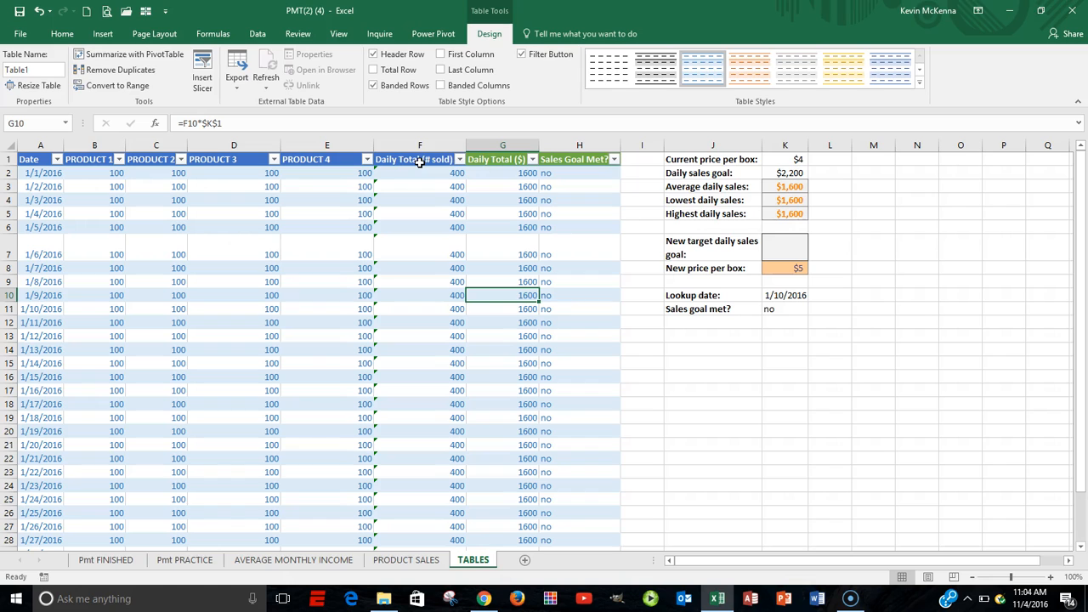
left_click(312, 170)
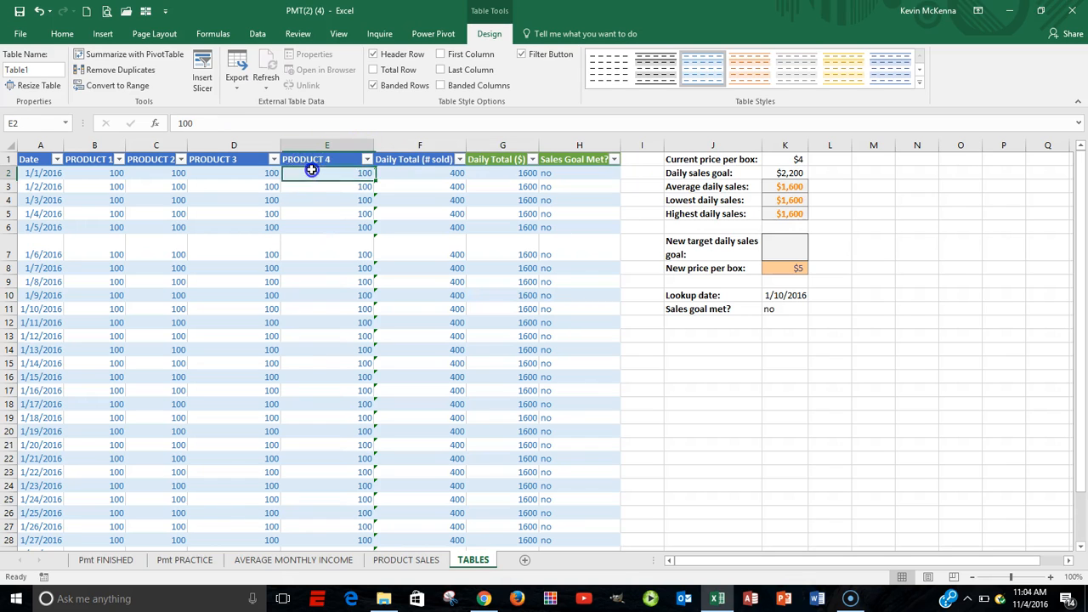
Apply a custom sort to the table by Date, on values, from Oldest to Newest
left_click(55, 171)
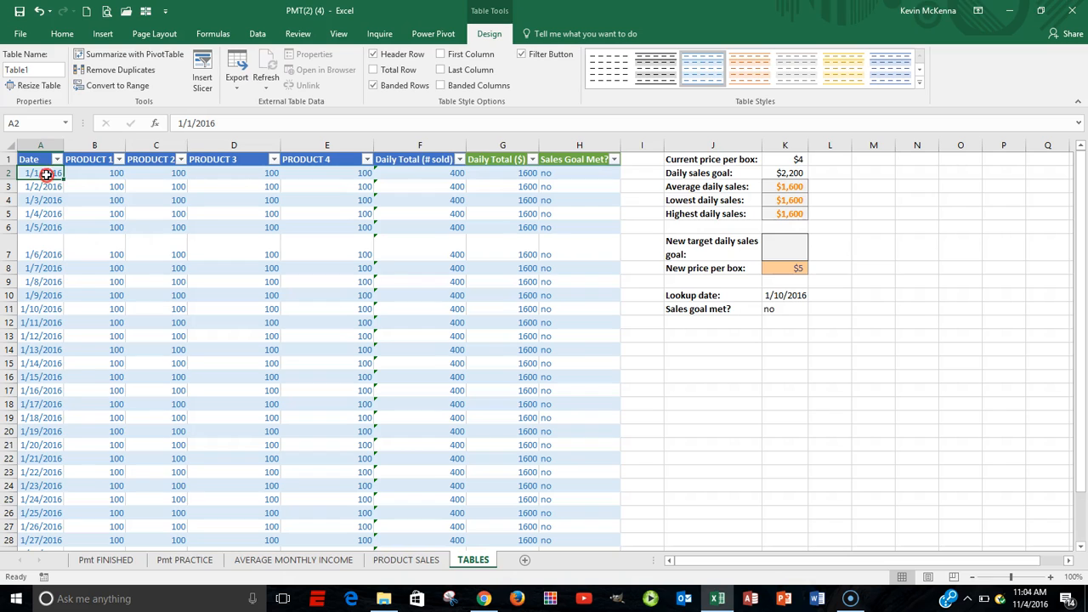
right_click(47, 174)
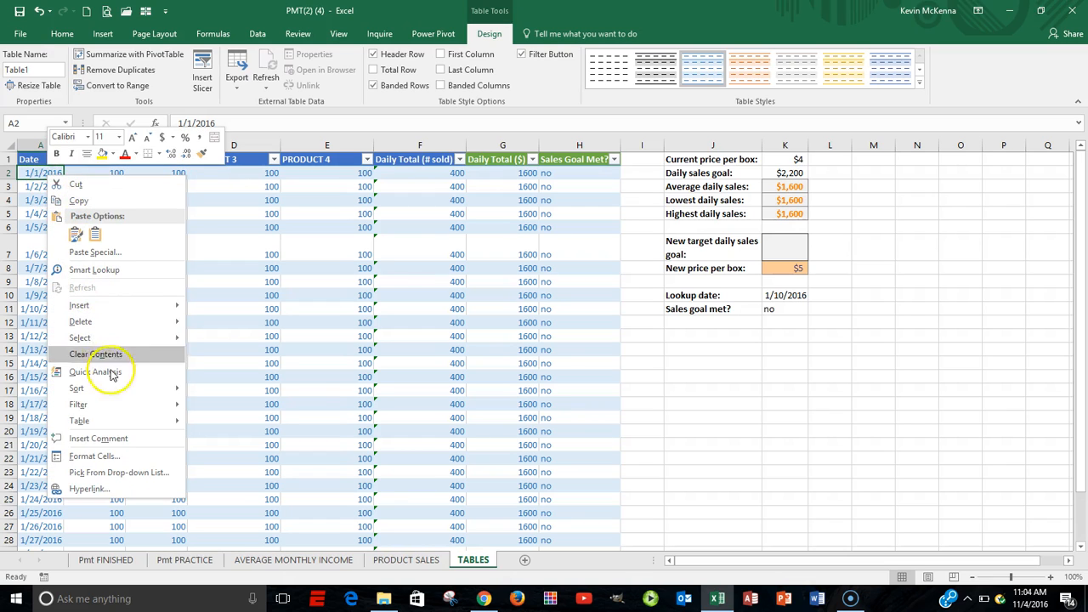
mouse_move(113, 391)
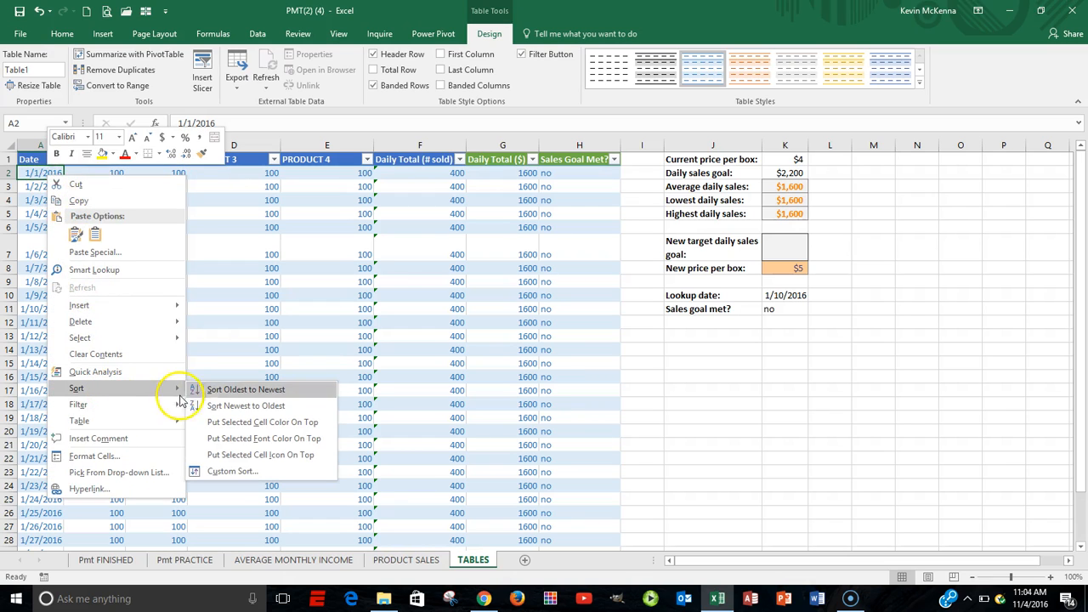
left_click(255, 474)
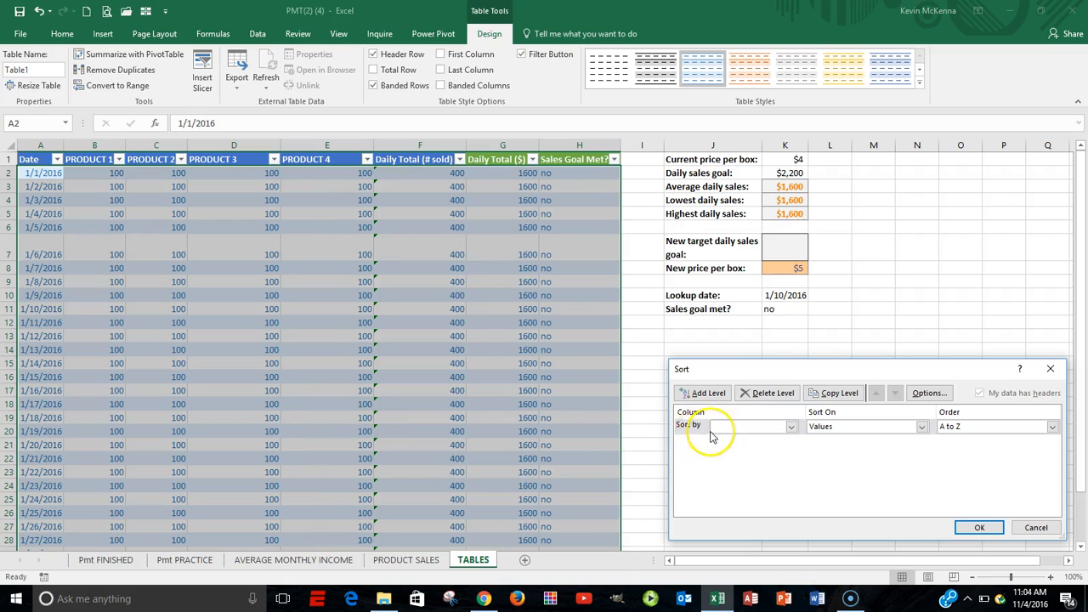
left_click(792, 428)
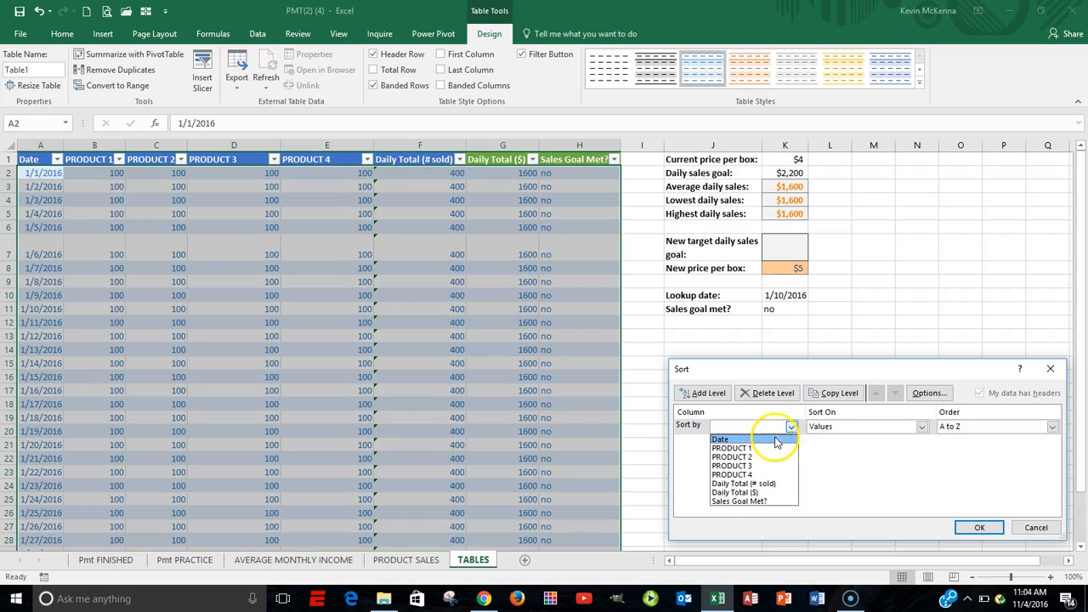
left_click(729, 439)
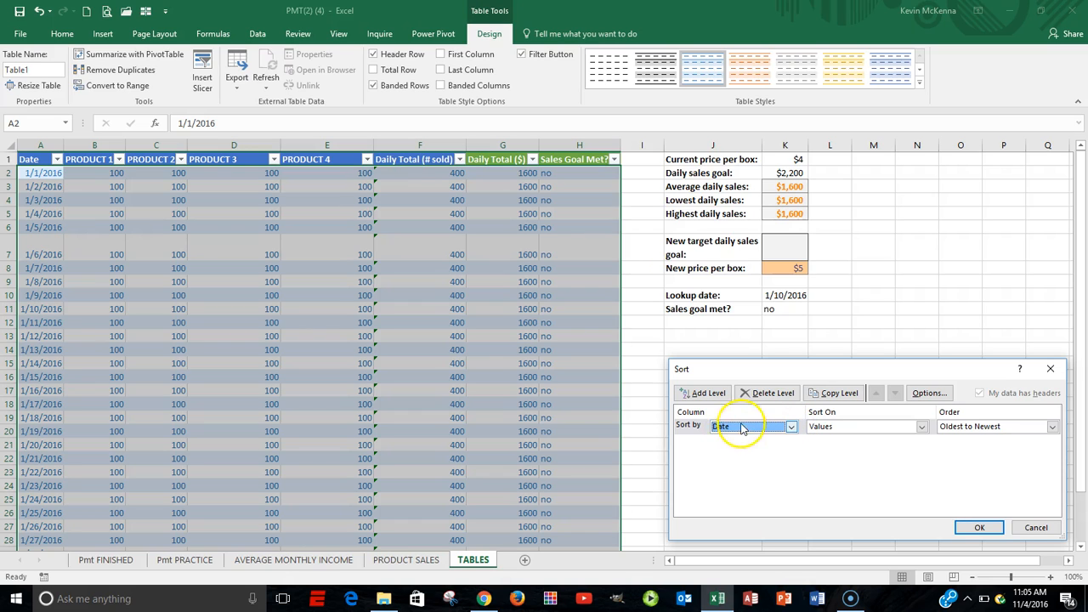
left_click(981, 528)
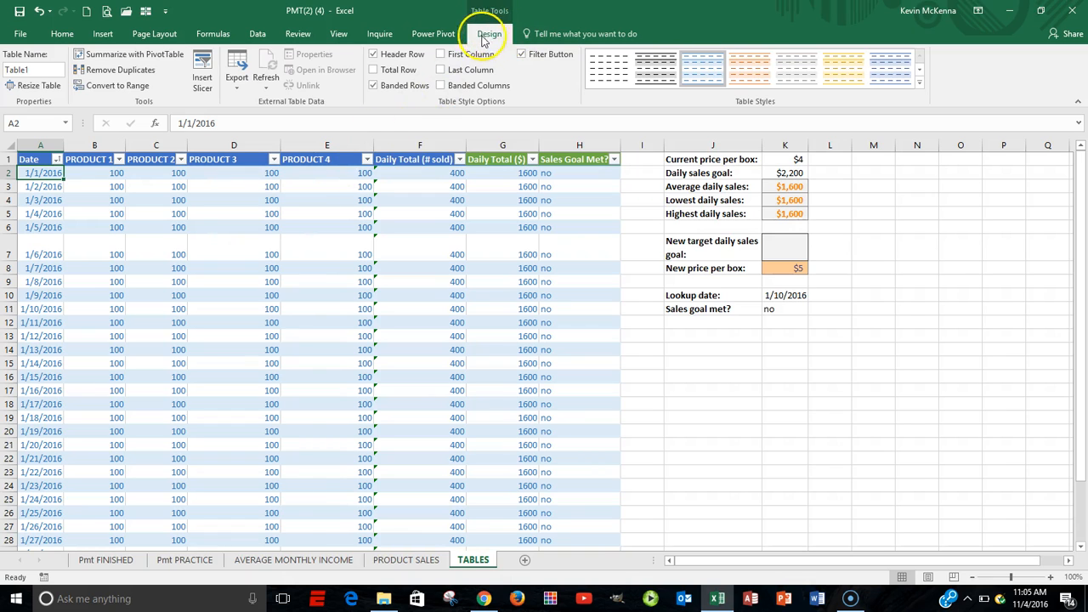
Add a total row to the table and set its Sales Goal Met? calculation to None
left_click(375, 71)
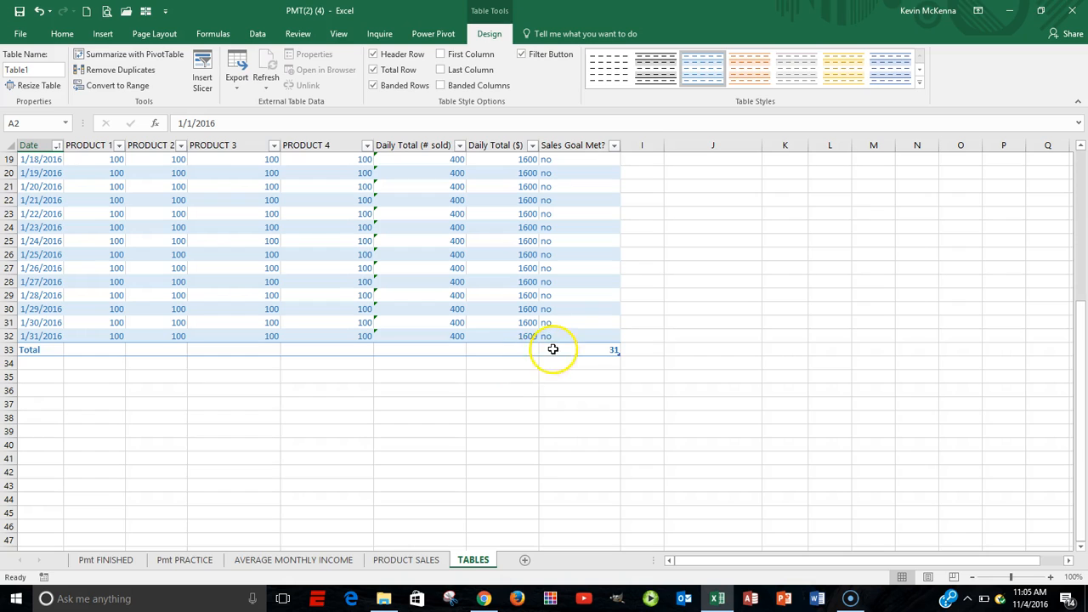
left_click(609, 350)
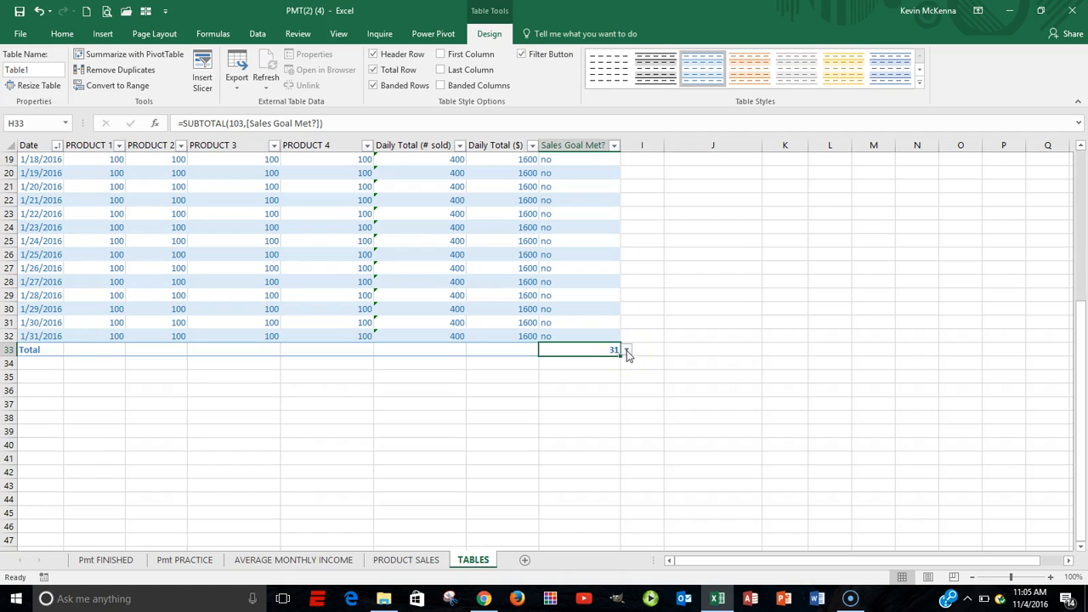
left_click(627, 351)
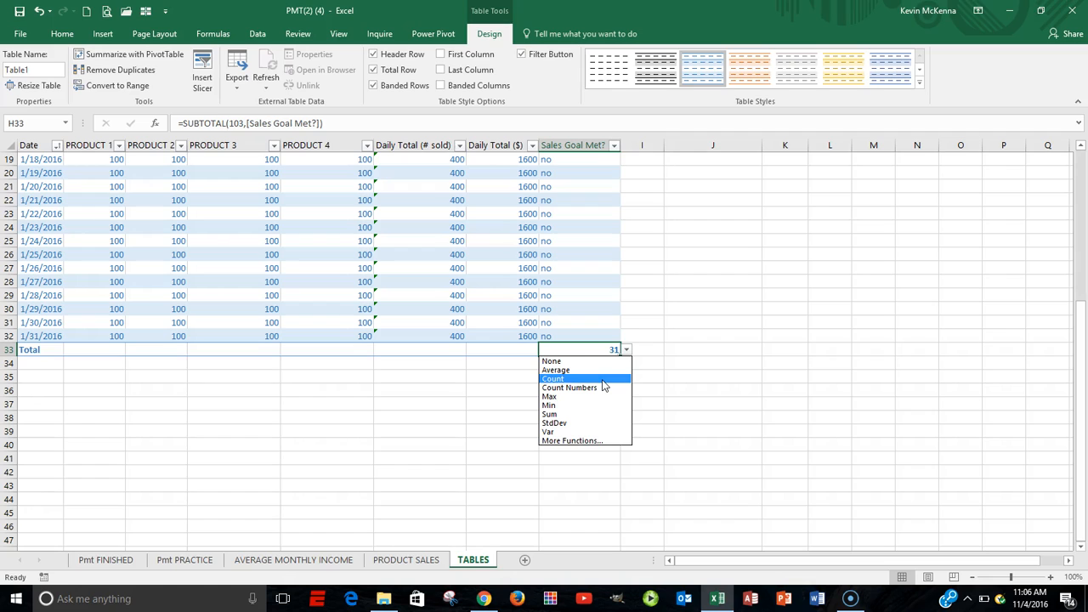
left_click(553, 362)
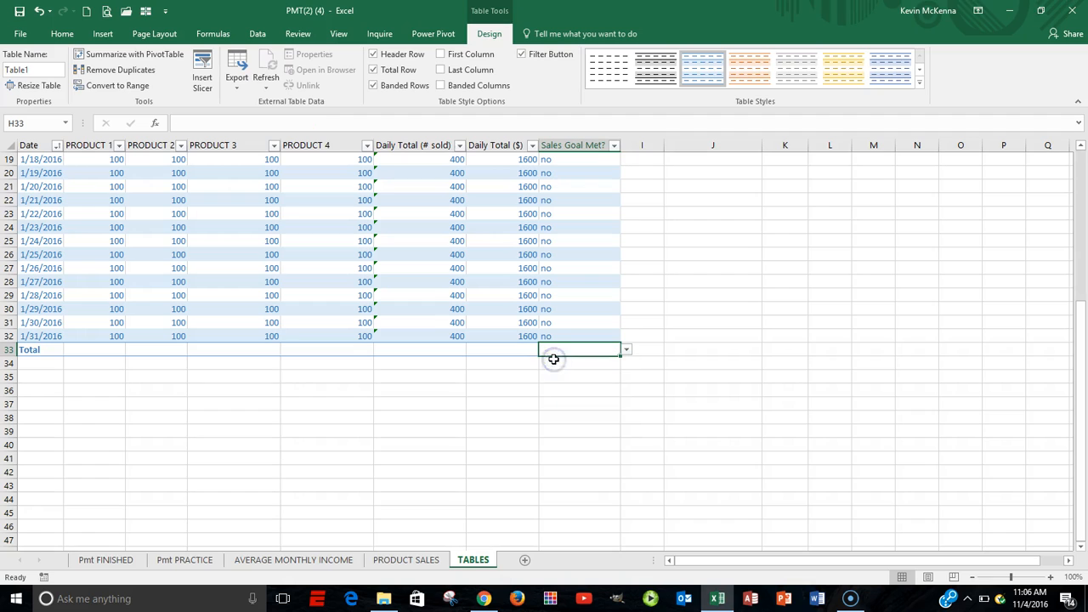
In the total row, set Daily Total ($) to Sum and Daily Total (# sold) to Average
left_click(510, 351)
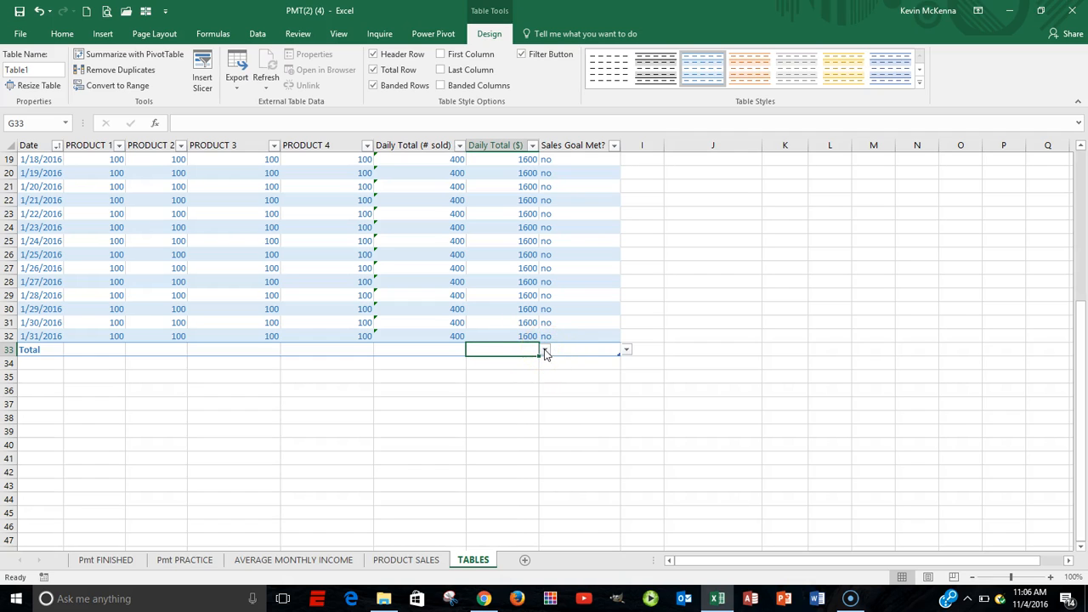
left_click(544, 351)
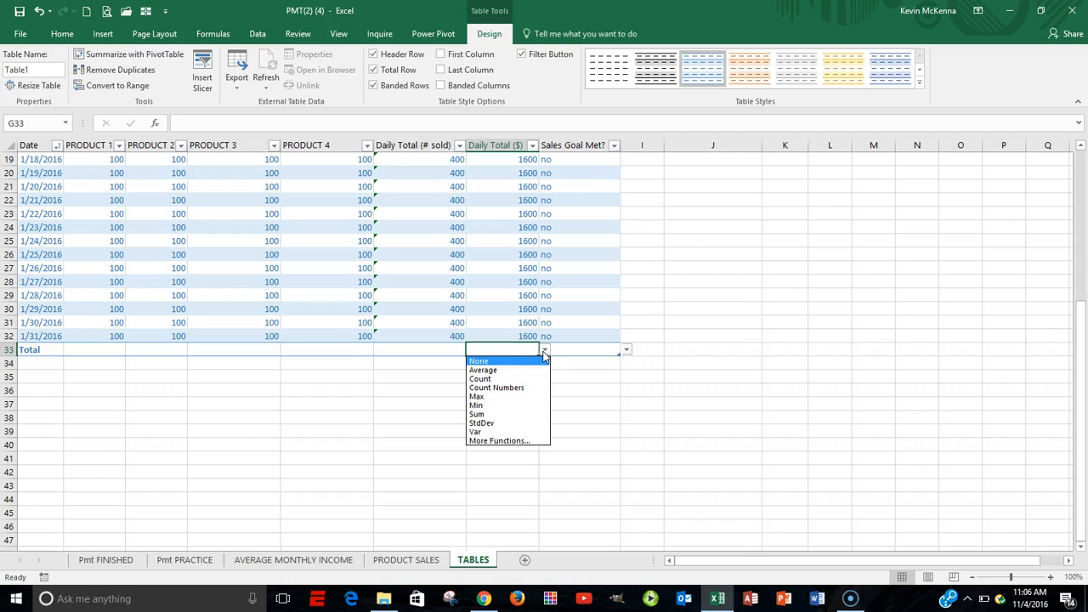
left_click(500, 414)
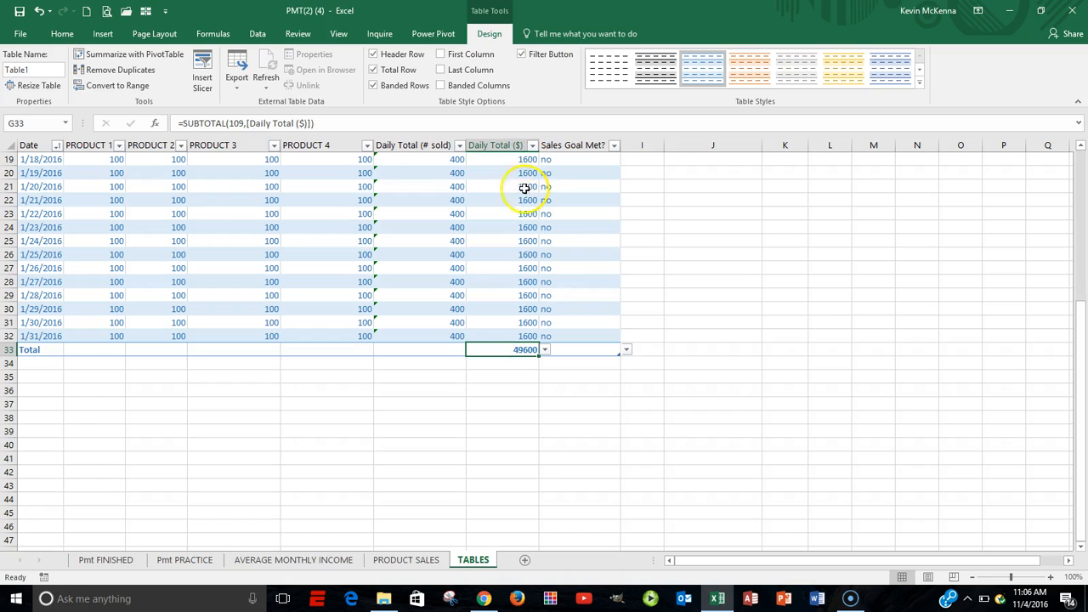
left_click(434, 349)
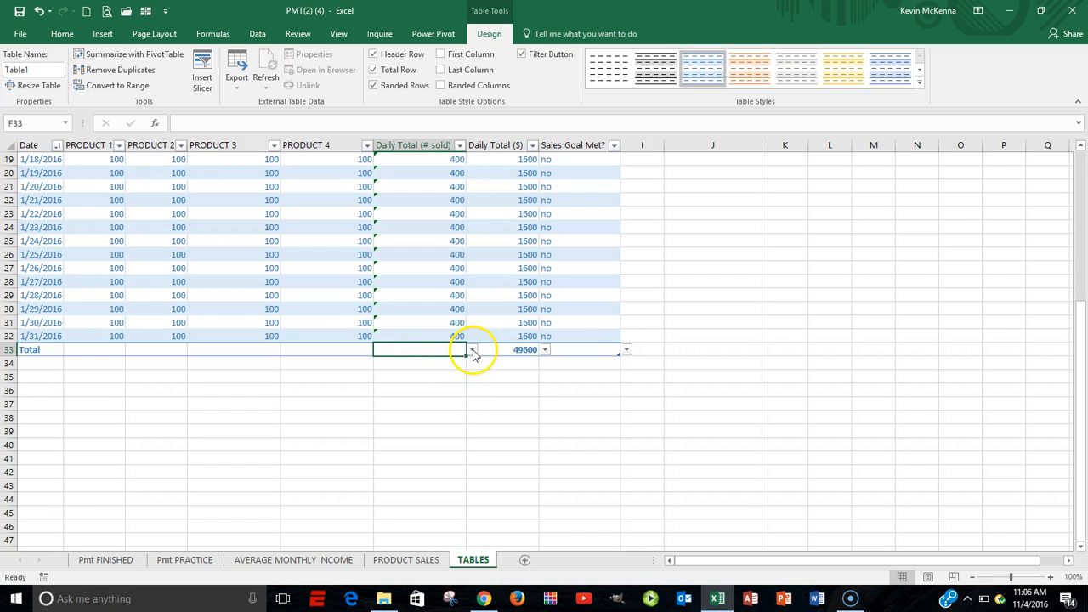
left_click(473, 351)
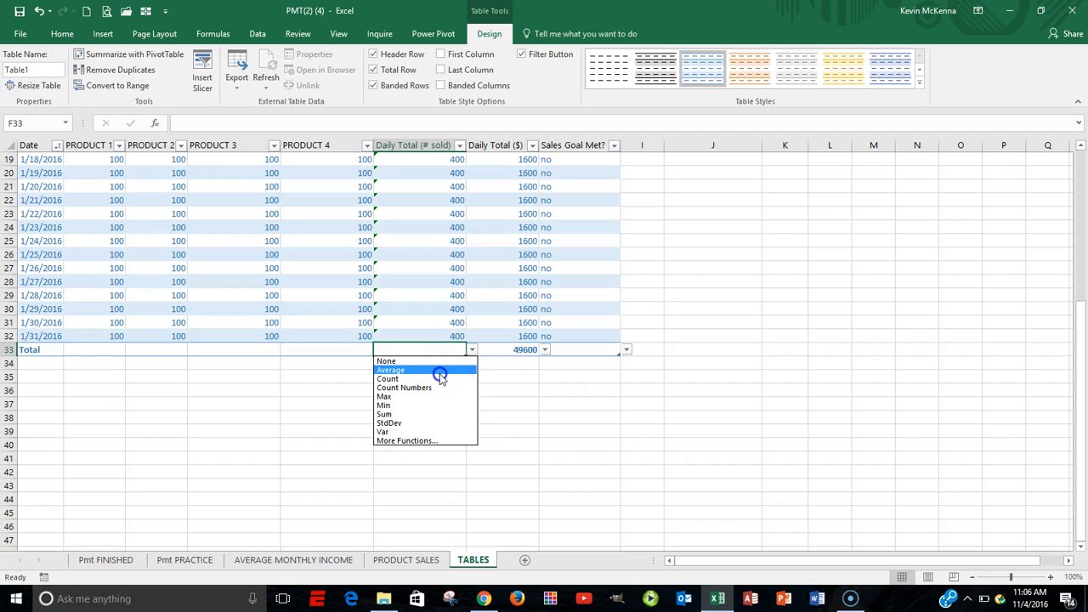
left_click(438, 372)
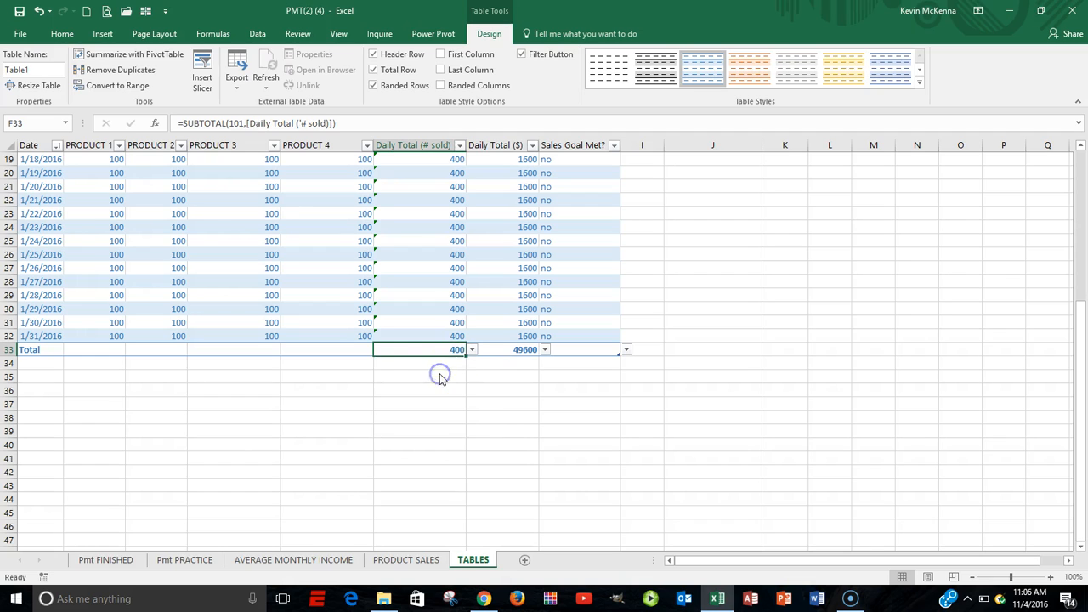
Set the total row's calculation for the PRODUCT 4 column to None
left_click(364, 351)
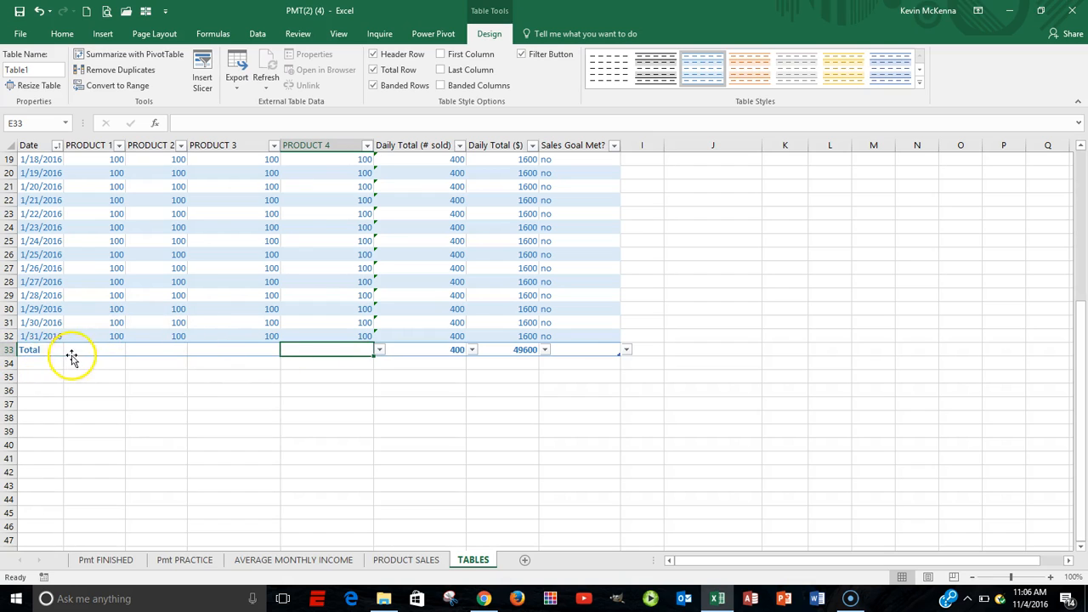
left_click(379, 350)
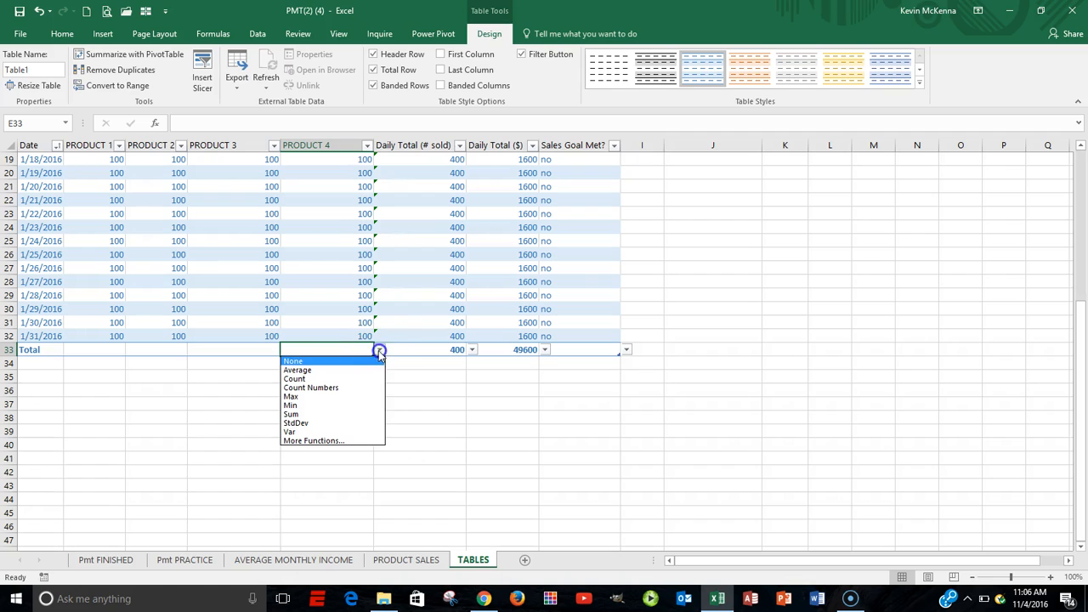
left_click(332, 359)
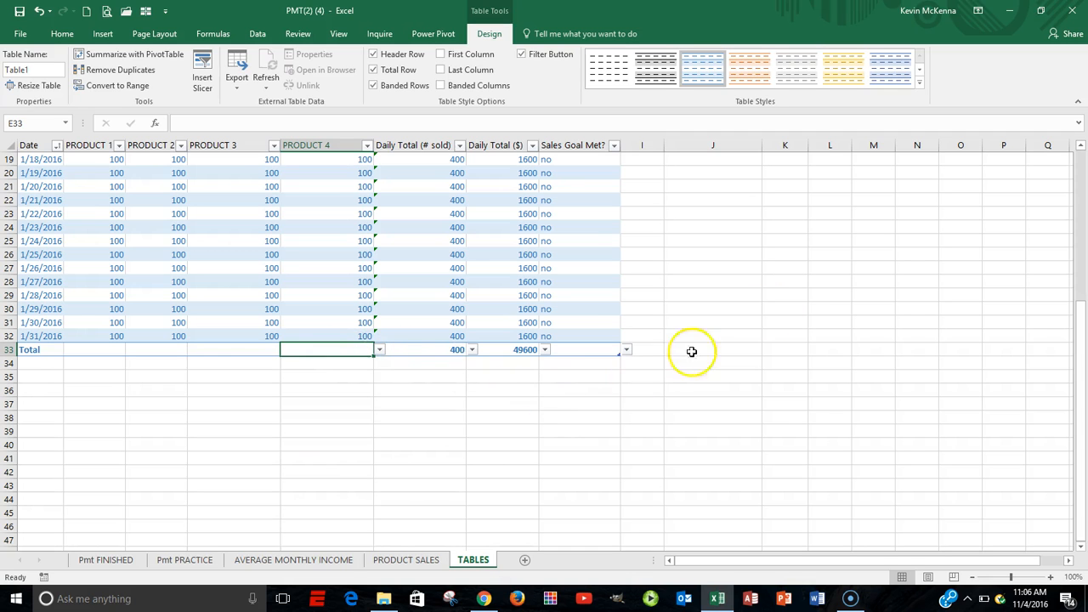
Filter the table's Date column to show only January 01 through 07 of 2016
scroll(786, 299, "up", 2)
scroll(787, 299, "up", 4)
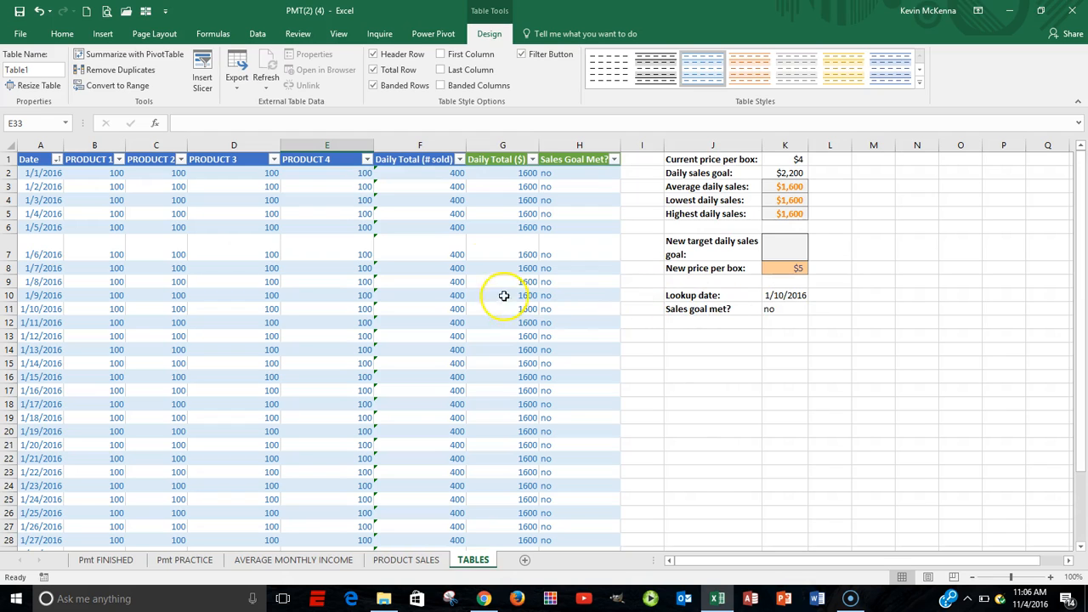
left_click(56, 161)
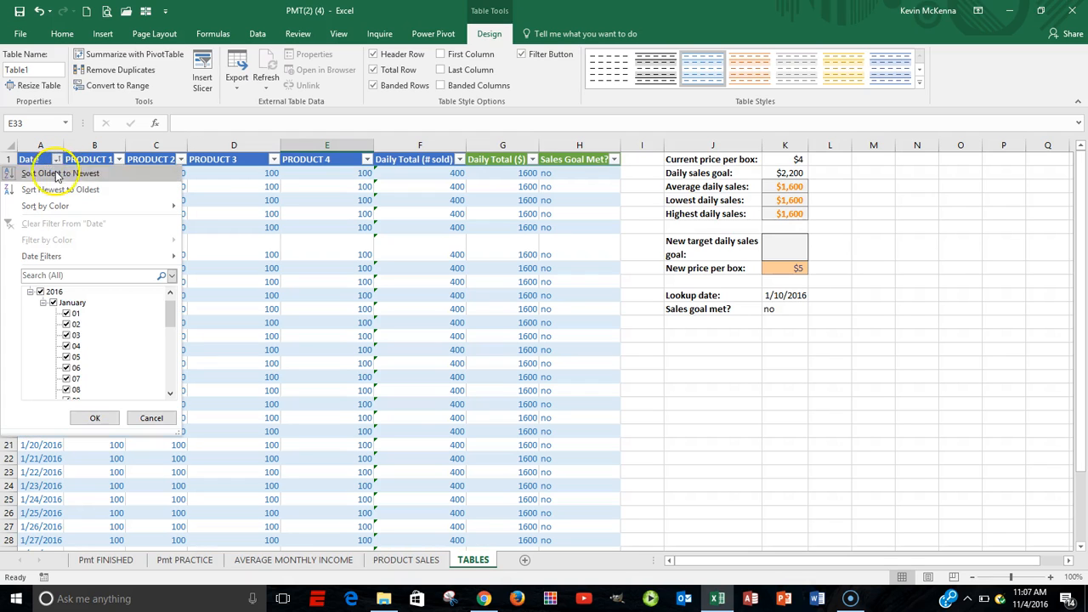
left_click(40, 293)
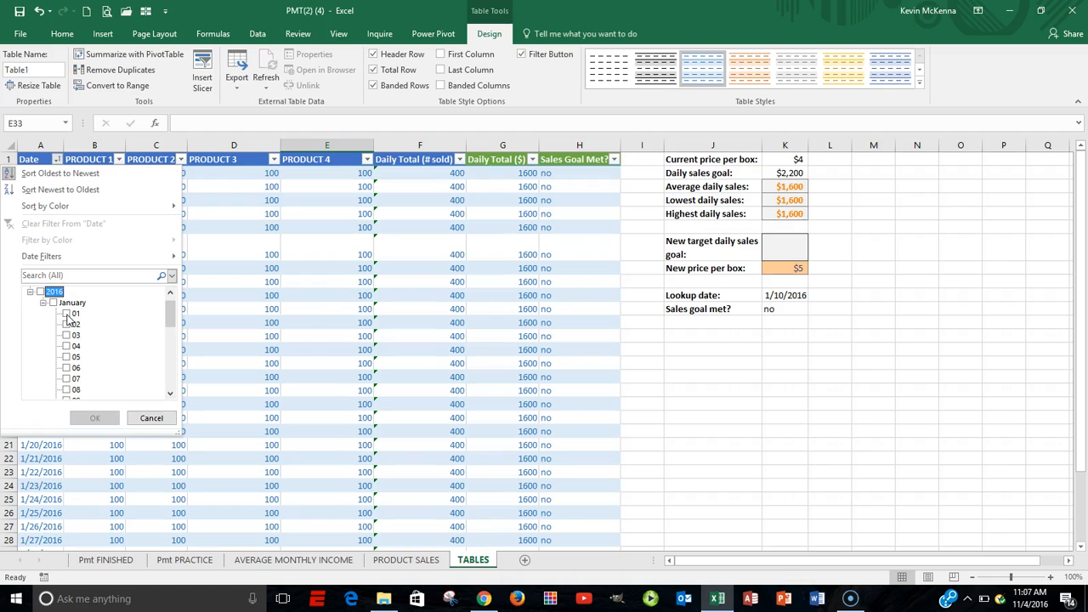
left_click(67, 314)
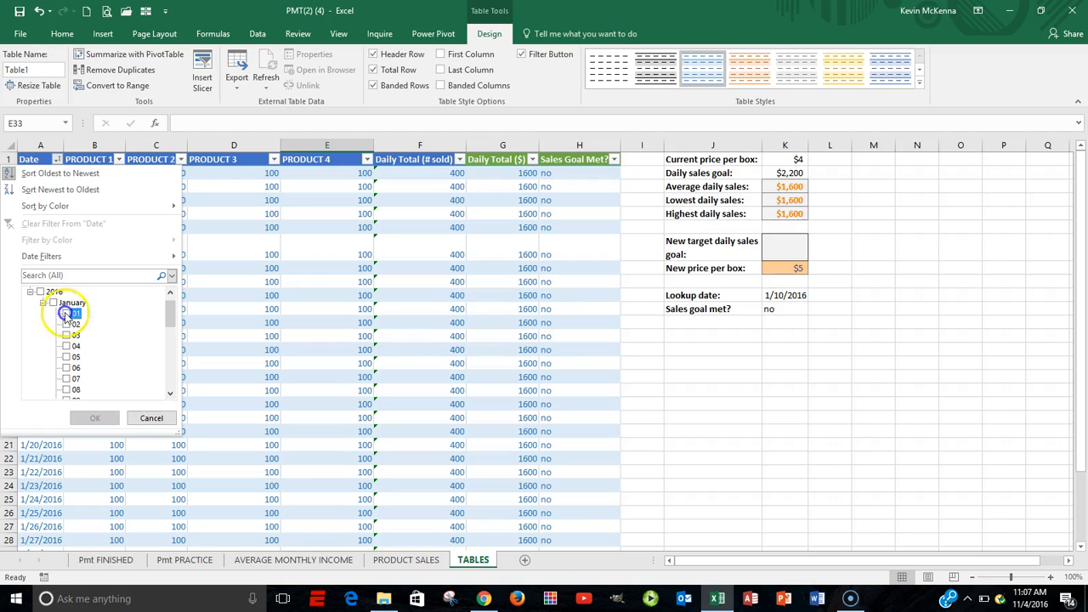
left_click(66, 335)
left_click(66, 346)
left_click(66, 358)
left_click(65, 368)
left_click(66, 379)
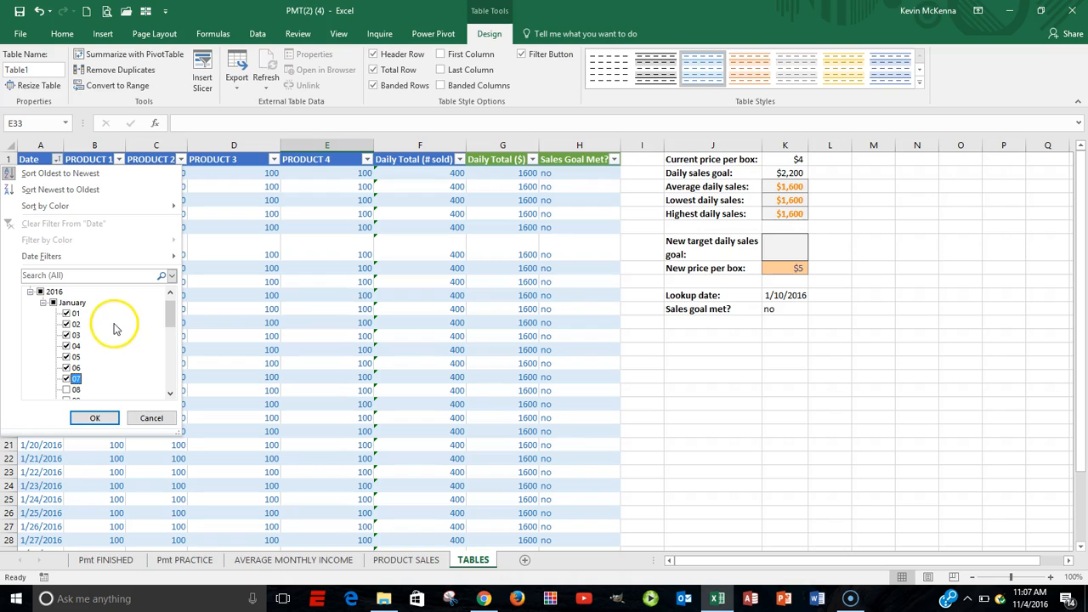
left_click(98, 417)
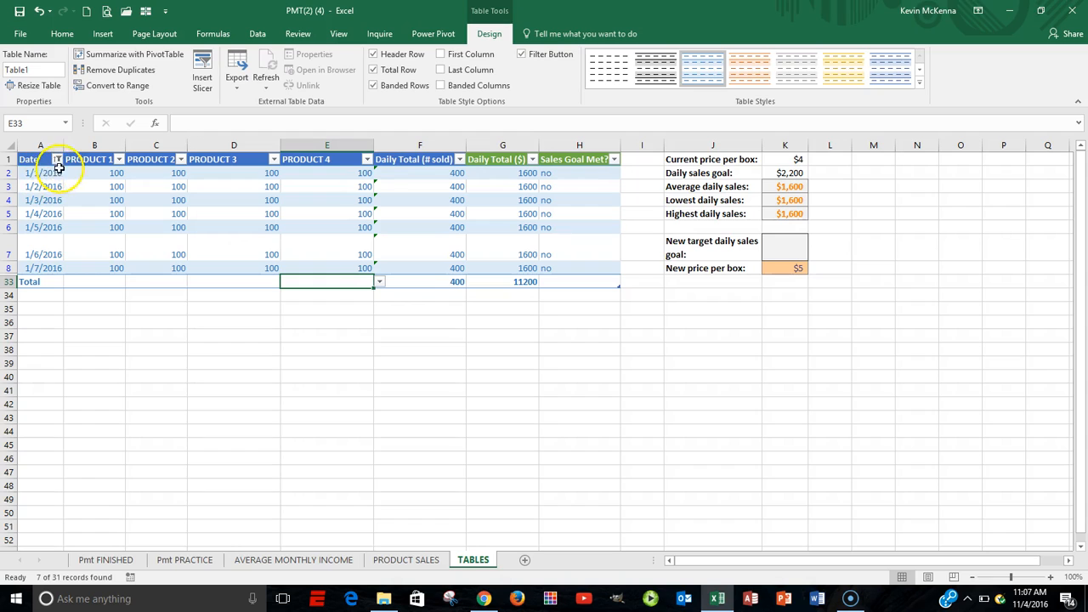
mouse_move(60, 160)
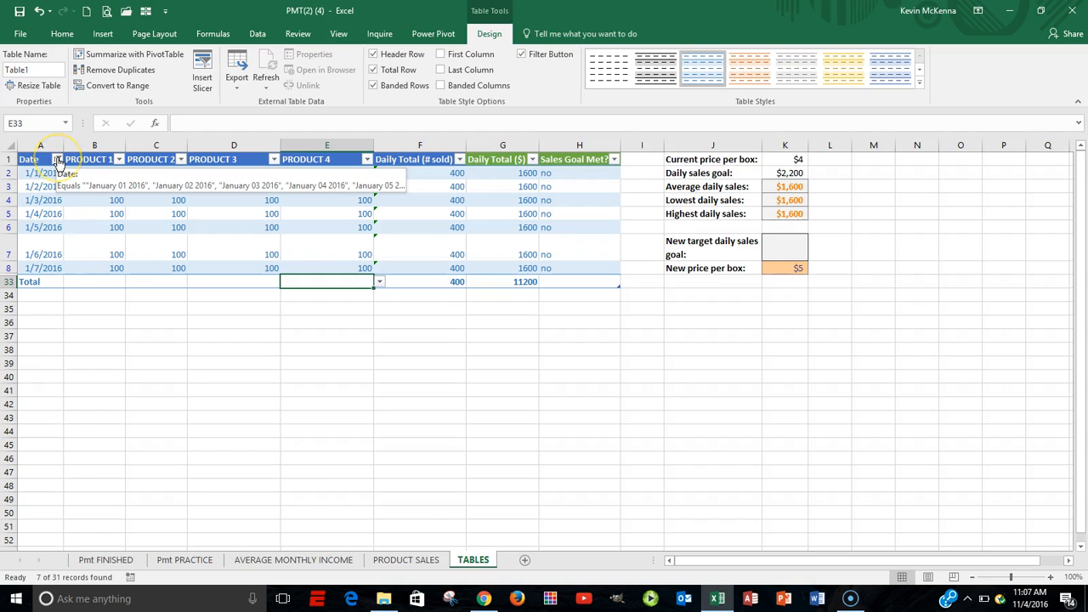